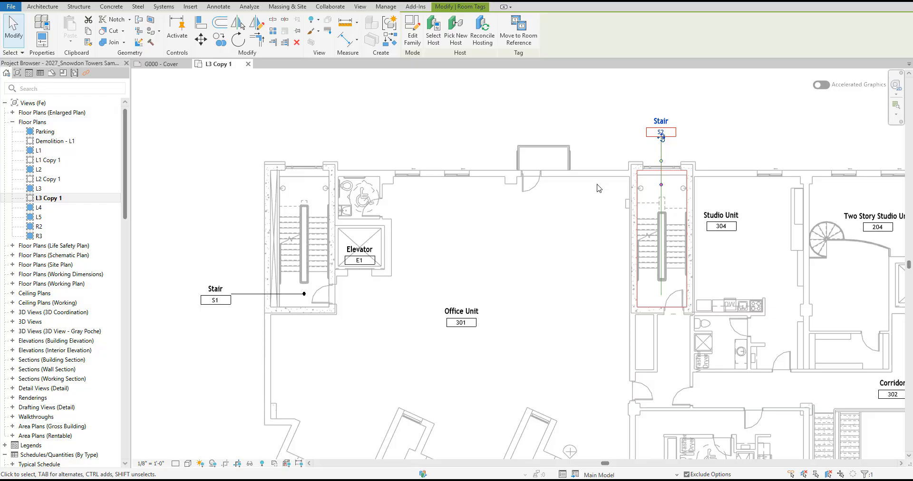
# Open the family of the Stair S1 room tag for editing.
pyautogui.click(467, 312)
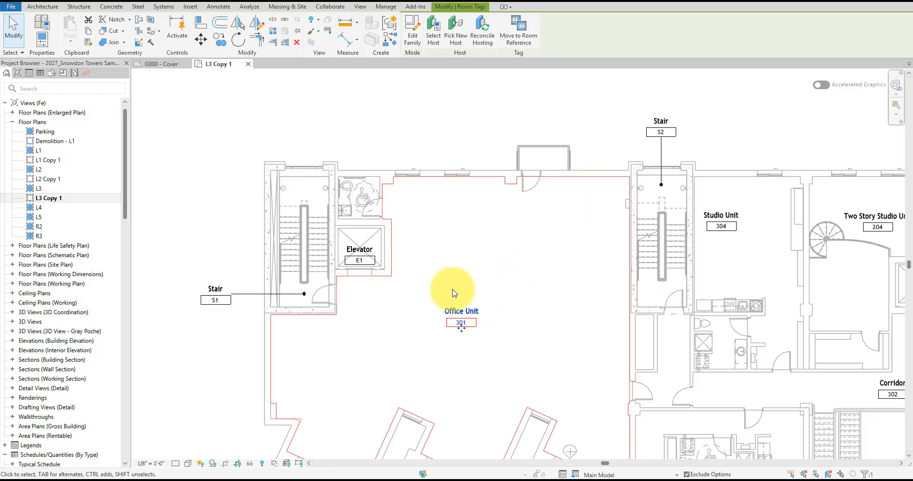
pyautogui.click(216, 298)
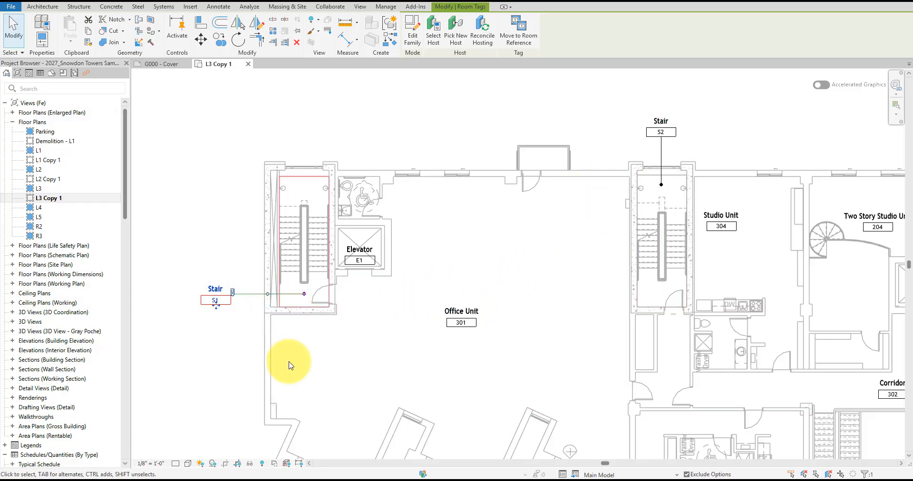
pyautogui.scroll(6, 215, 303)
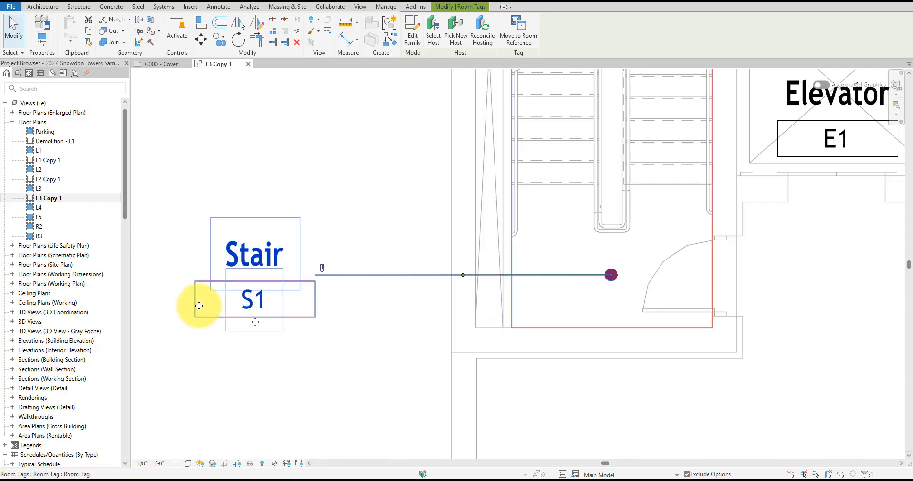
pyautogui.click(328, 252)
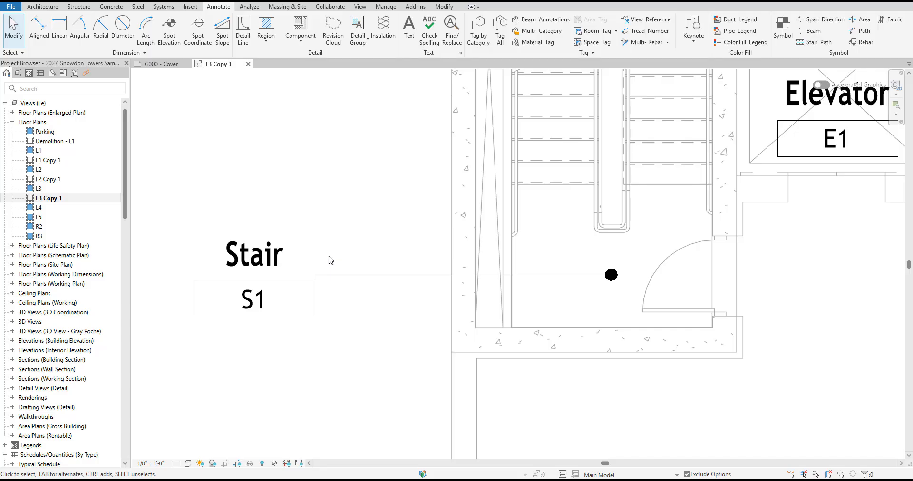
pyautogui.click(330, 259)
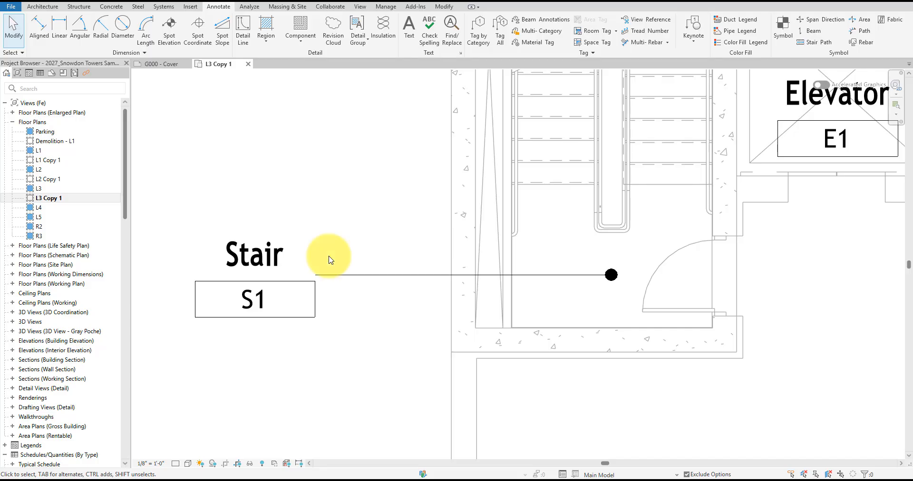
pyautogui.click(281, 255)
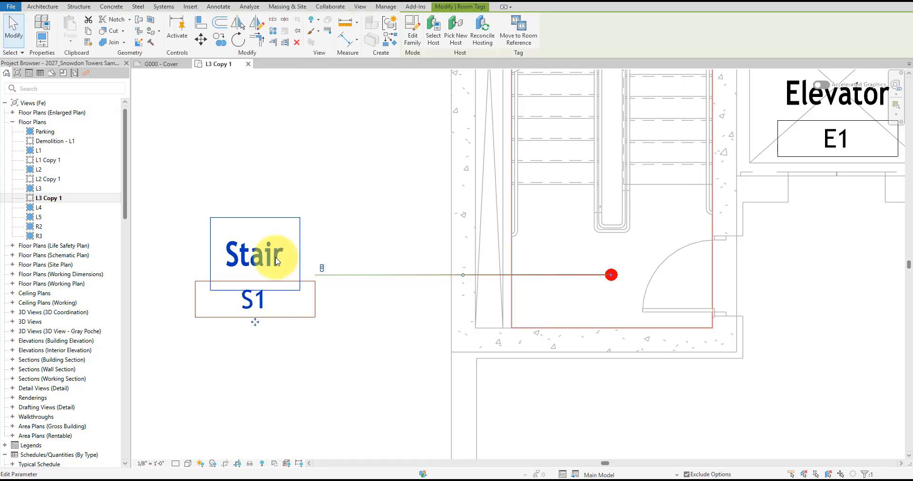
pyautogui.click(413, 38)
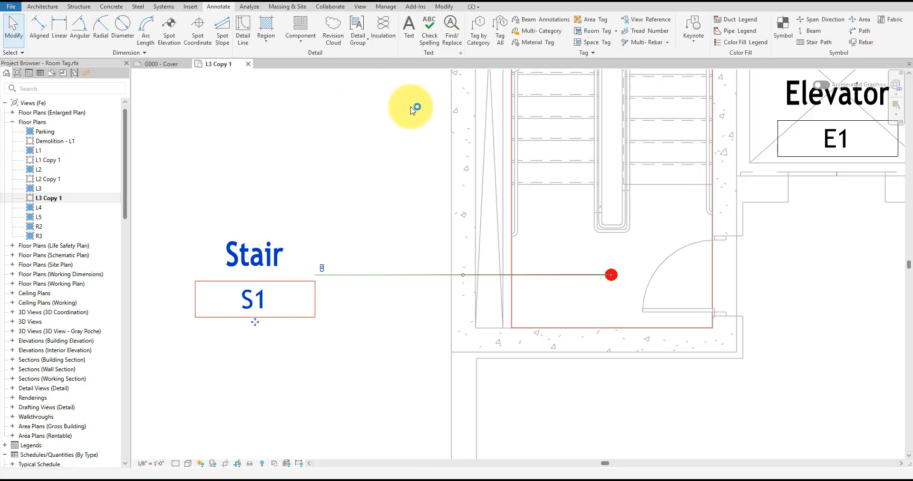
# Display the Properties palette in the family editor and inspect the Room Name label's properties.
pyautogui.click(80, 6)
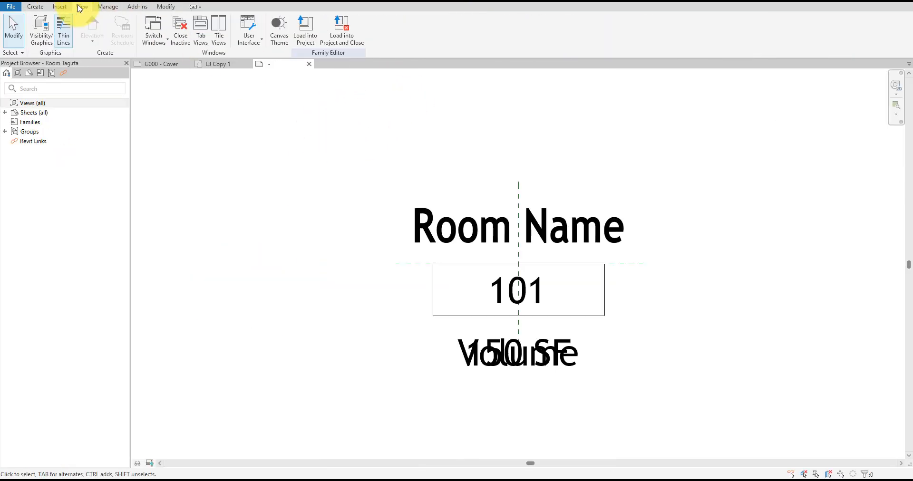
pyautogui.click(249, 31)
pyautogui.click(248, 96)
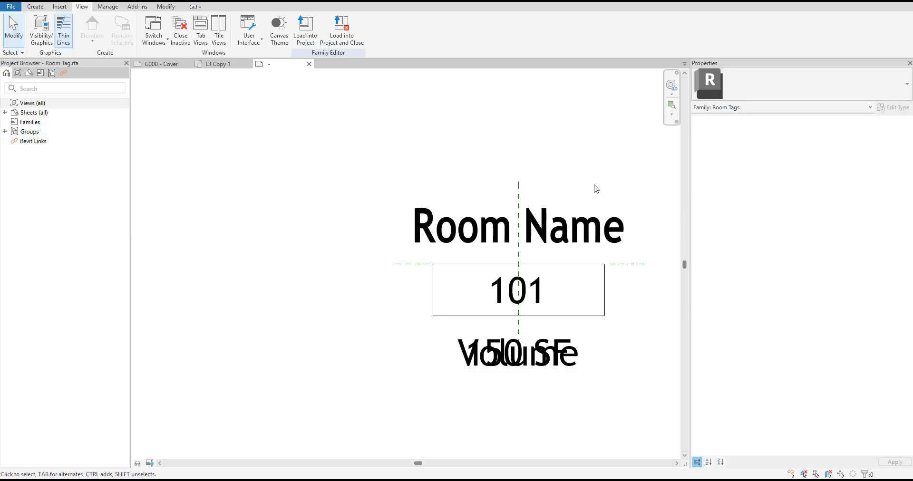
pyautogui.moveTo(596, 189); pyautogui.dragTo(417, 190, button='middle')
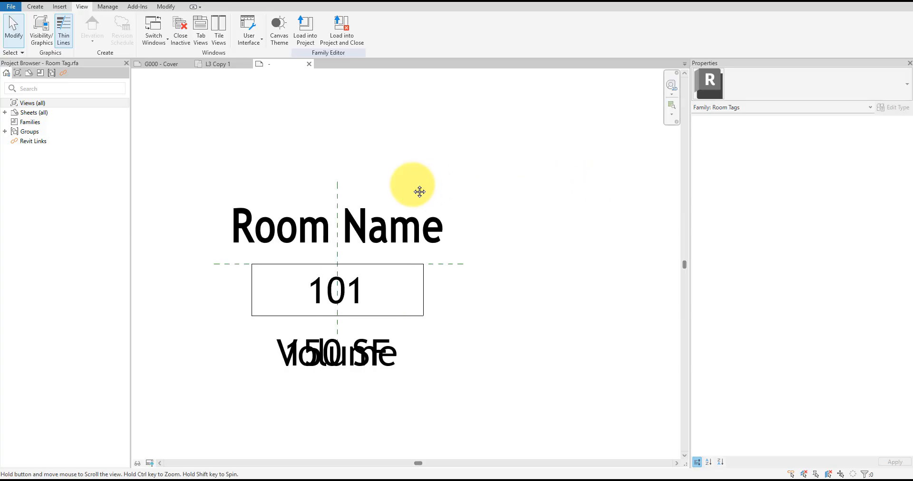
pyautogui.click(446, 221)
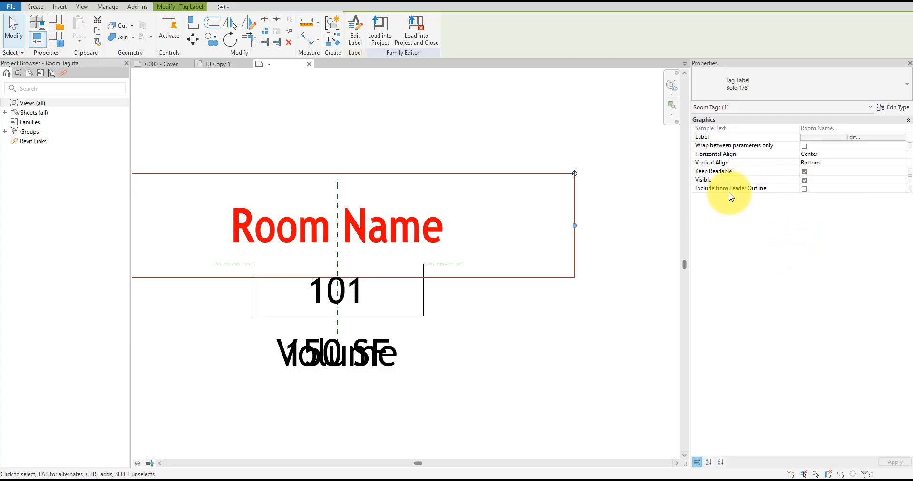
pyautogui.click(618, 199)
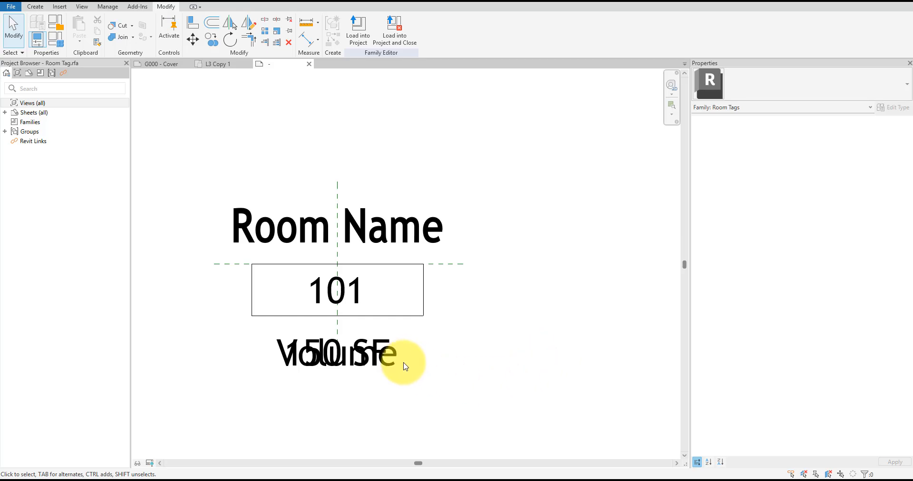
pyautogui.click(380, 372)
pyautogui.moveTo(381, 372); pyautogui.dragTo(413, 403)
pyautogui.click(601, 373)
pyautogui.hotkey('ctrl', 'z')
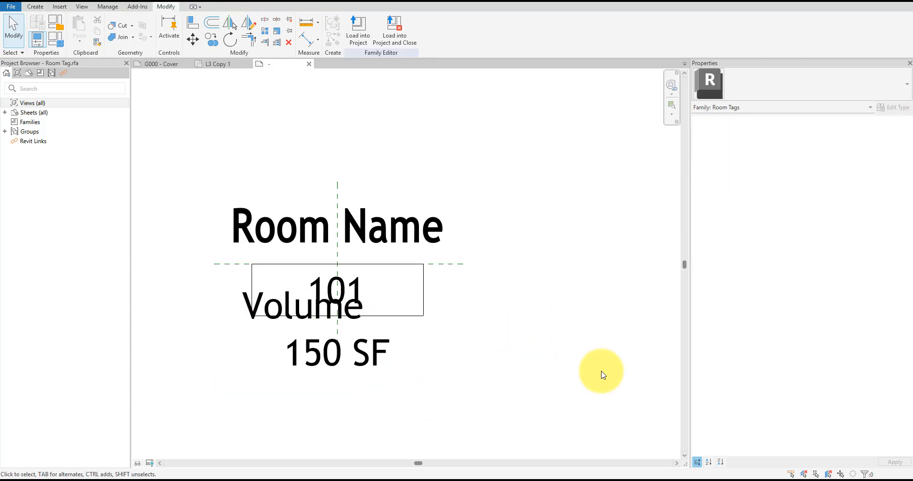
pyautogui.hotkey('ctrl', 'z')
# Exclude the overlapping Volume and 150 SF labels from the leader outline and load the family into the project, overwriting the existing version.
pyautogui.moveTo(465, 401); pyautogui.dragTo(375, 349)
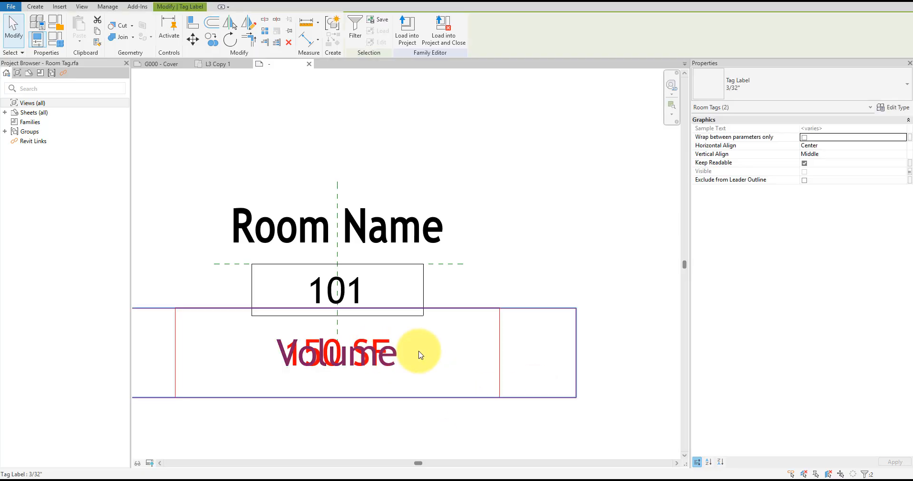
pyautogui.click(803, 180)
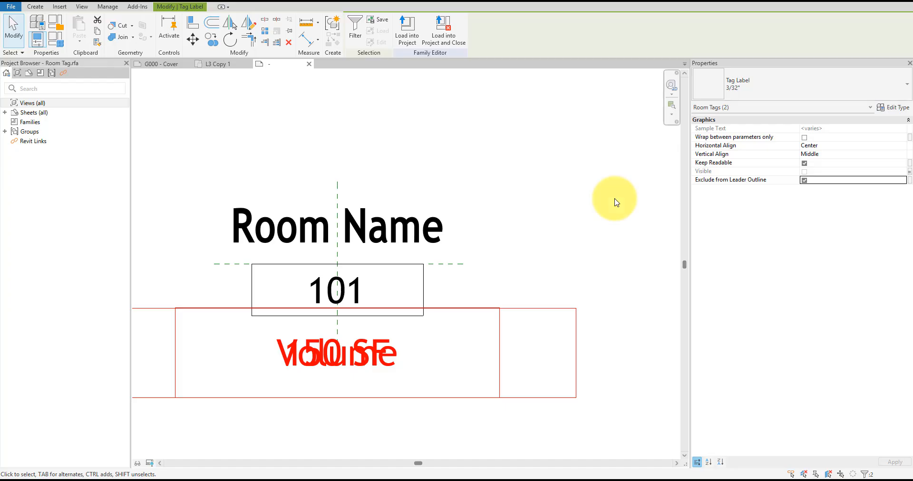
pyautogui.click(613, 199)
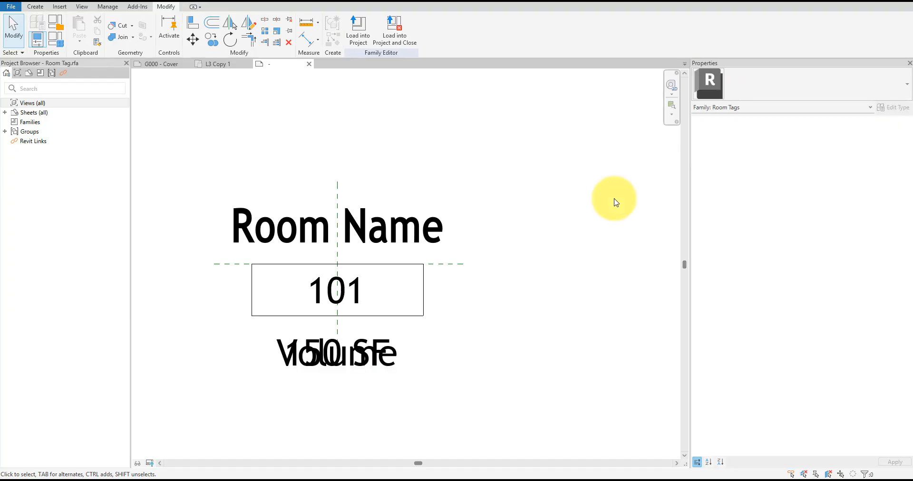
pyautogui.click(358, 42)
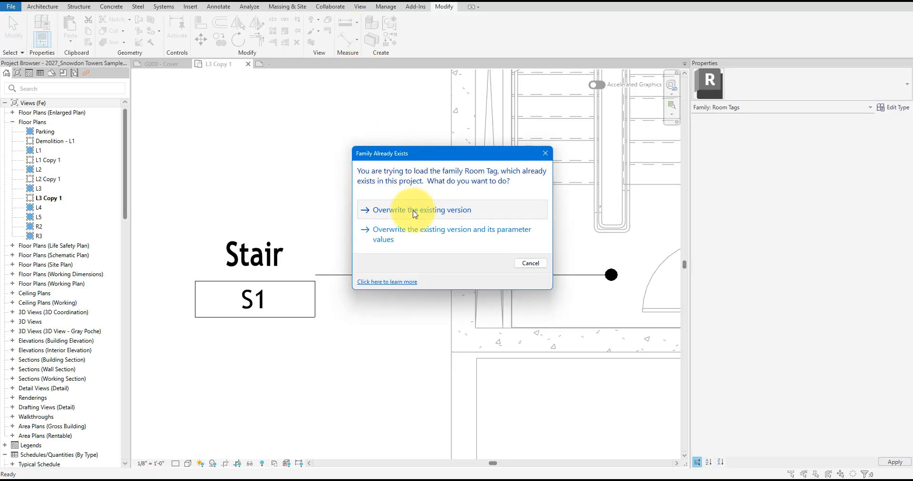
pyautogui.click(414, 214)
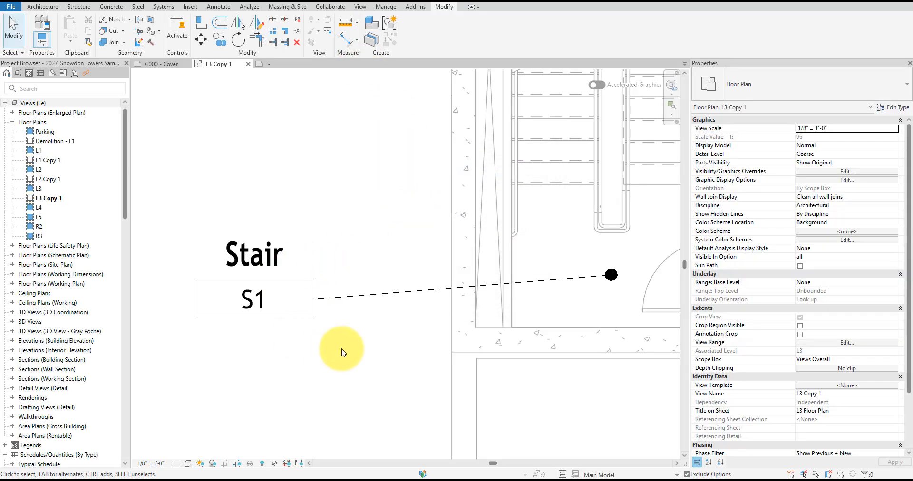
# Move the Stair S1 tag slightly upward and adjust its leader end so the leader runs horizontally from the number box.
pyautogui.click(281, 312)
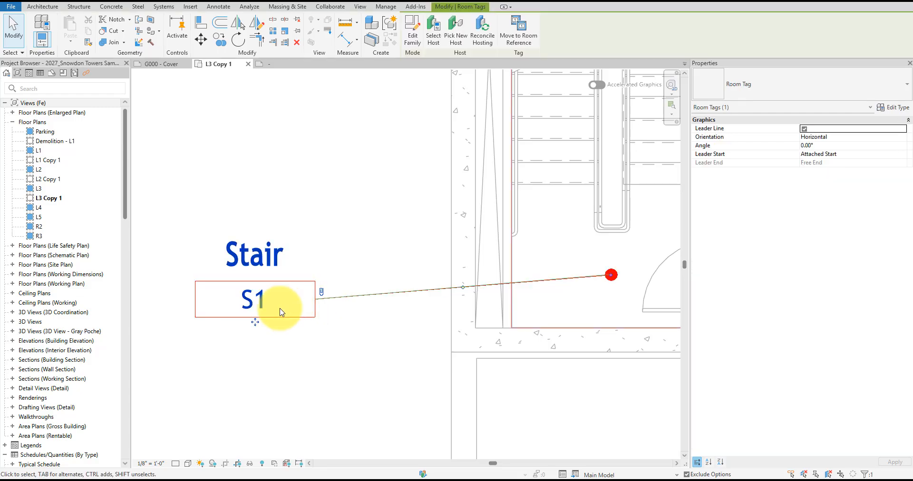
pyautogui.moveTo(255, 321); pyautogui.dragTo(258, 291)
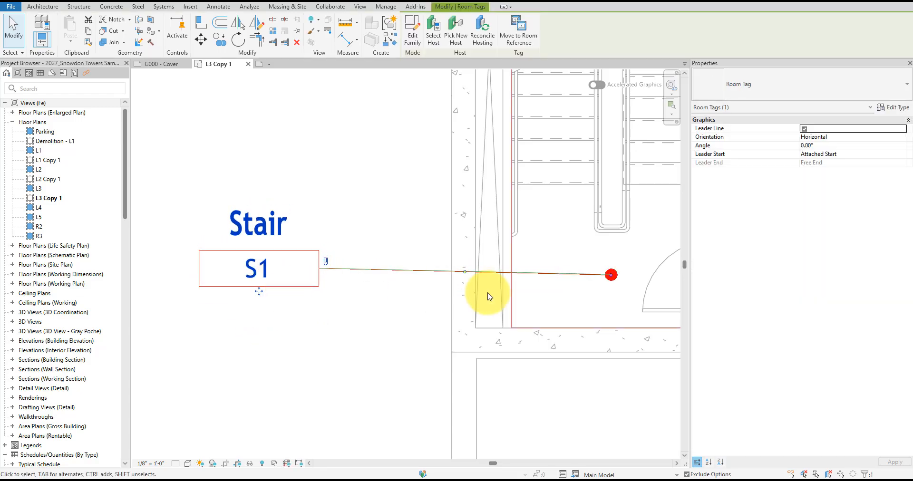
pyautogui.moveTo(610, 275); pyautogui.dragTo(612, 267)
pyautogui.click(407, 333)
# Examine how the leaders attach to the Stair S1 and Stair S2 tags in the L3 Copy 1 plan.
pyautogui.scroll(-2, 395, 365)
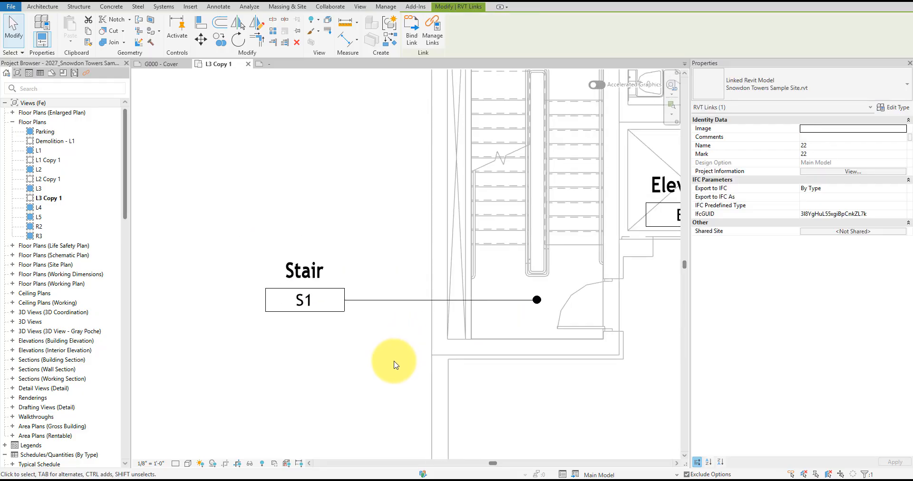
pyautogui.scroll(-1, 394, 365)
pyautogui.scroll(-1, 458, 296)
pyautogui.scroll(2, 434, 299)
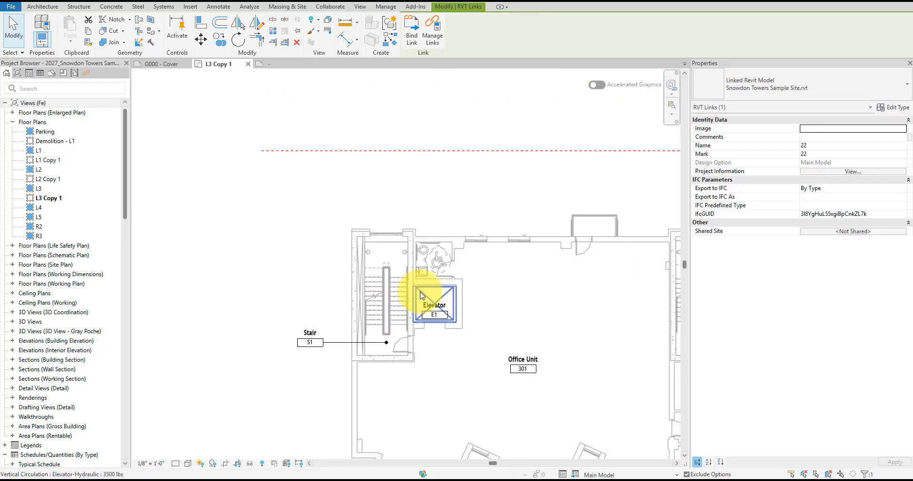
pyautogui.scroll(-1, 414, 292)
pyautogui.moveTo(402, 293); pyautogui.dragTo(350, 269, button='middle')
pyautogui.scroll(2, 371, 276)
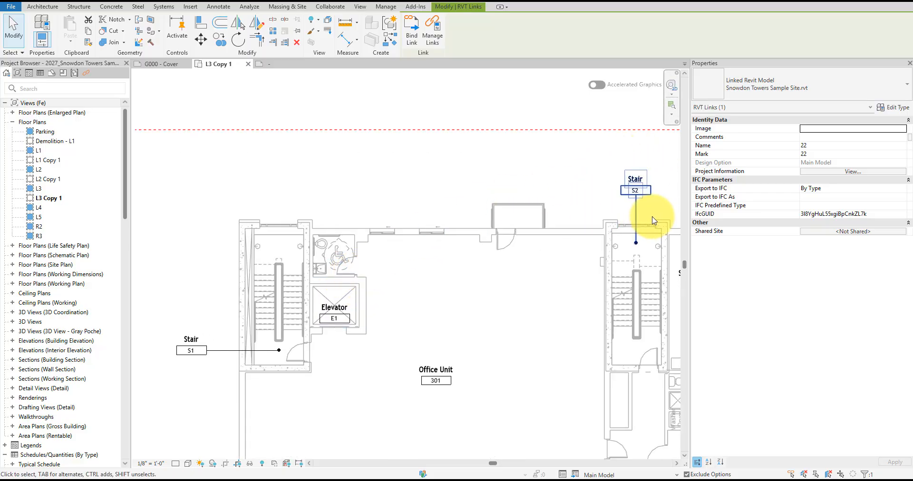
pyautogui.click(627, 190)
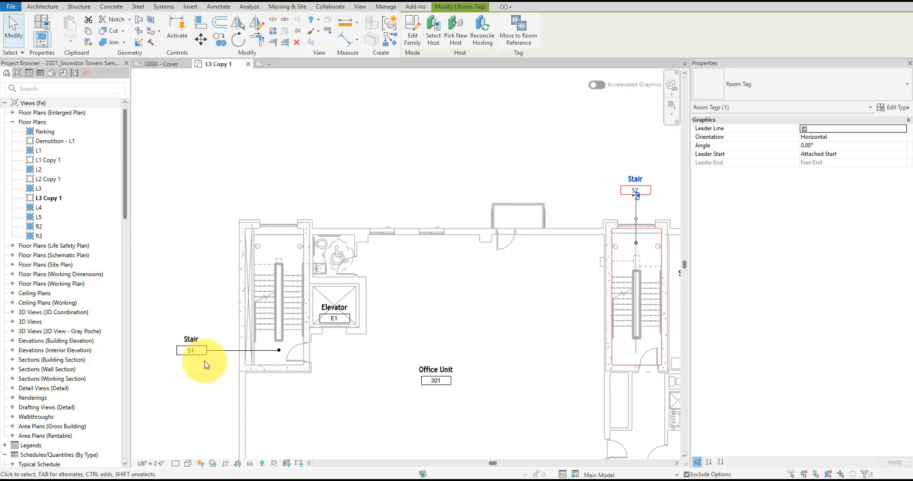
pyautogui.click(191, 351)
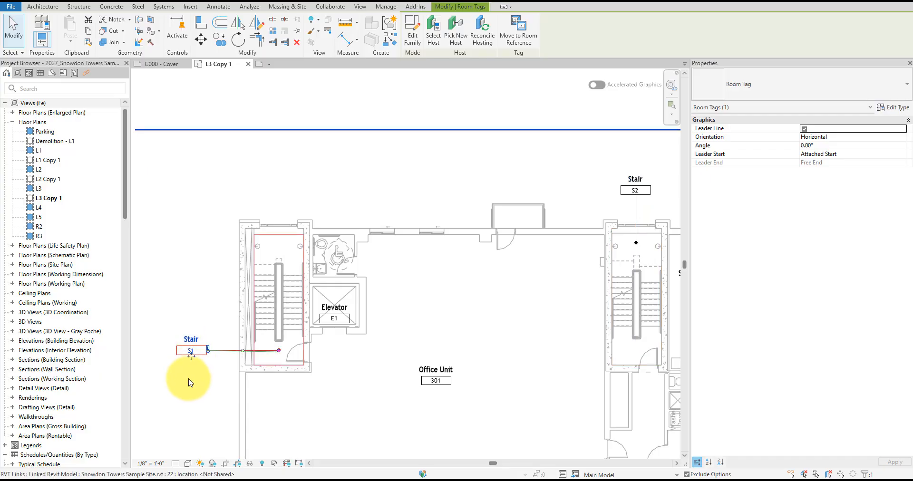
pyautogui.click(189, 379)
pyautogui.press('Escape')
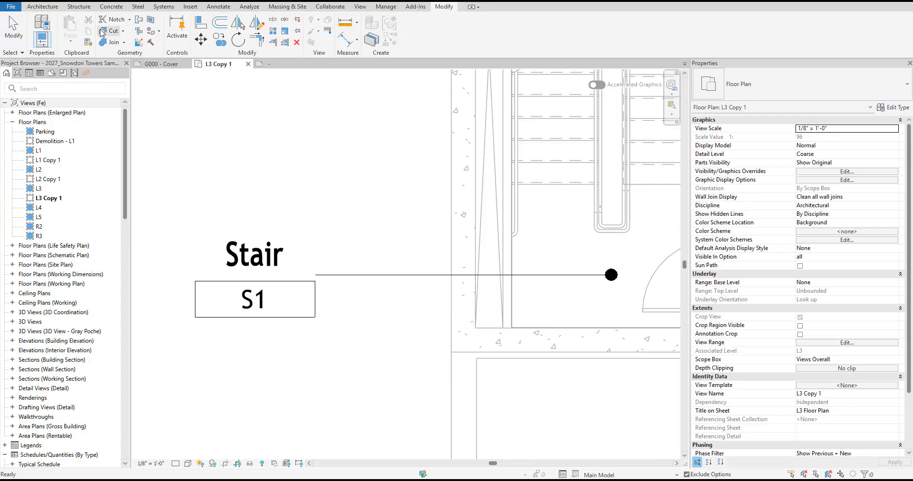
# Give the Stair S1 tag's leader a free start and place its start point just beside the number box's right edge.
pyautogui.click(294, 233)
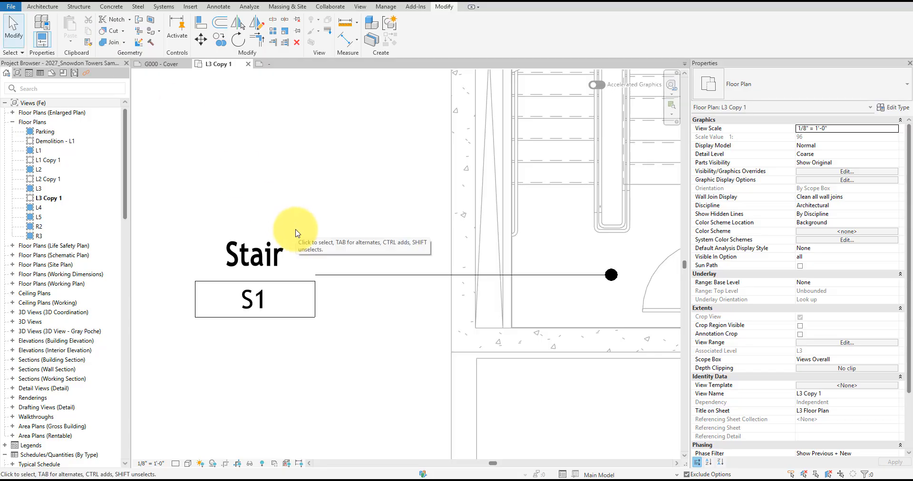
pyautogui.click(265, 242)
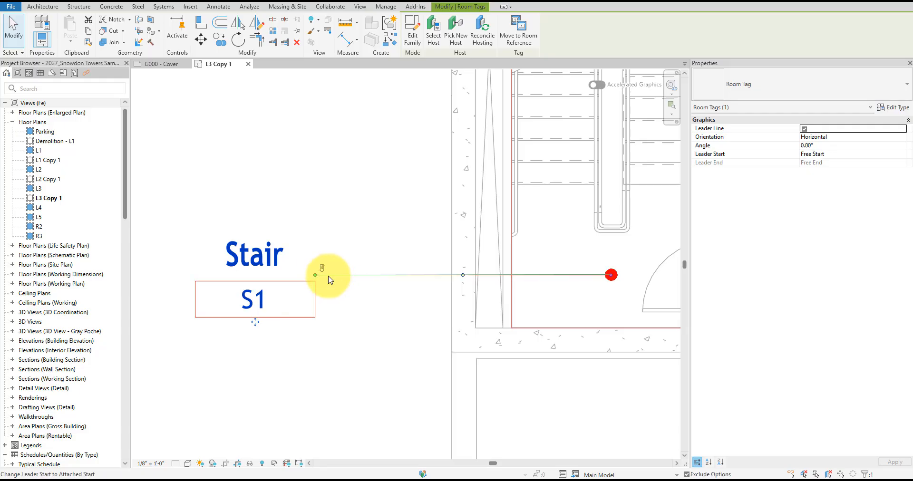
pyautogui.scroll(2, 274, 278)
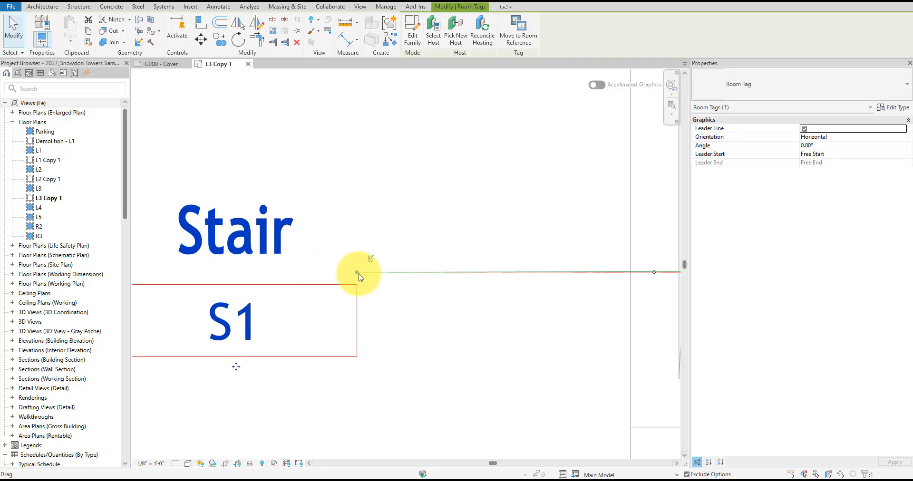
pyautogui.scroll(-1, 358, 274)
pyautogui.moveTo(358, 273)
pyautogui.mouseDown()
pyautogui.moveTo(397, 208)
pyautogui.moveTo(426, 375)
pyautogui.moveTo(395, 293)
pyautogui.moveTo(358, 308)
pyautogui.moveTo(356, 282)
pyautogui.moveTo(357, 304)
pyautogui.moveTo(358, 280)
pyautogui.moveTo(368, 305)
pyautogui.moveTo(360, 263)
pyautogui.moveTo(361, 298)
pyautogui.moveTo(371, 269)
pyautogui.mouseUp()
pyautogui.scroll(5, 357, 305)
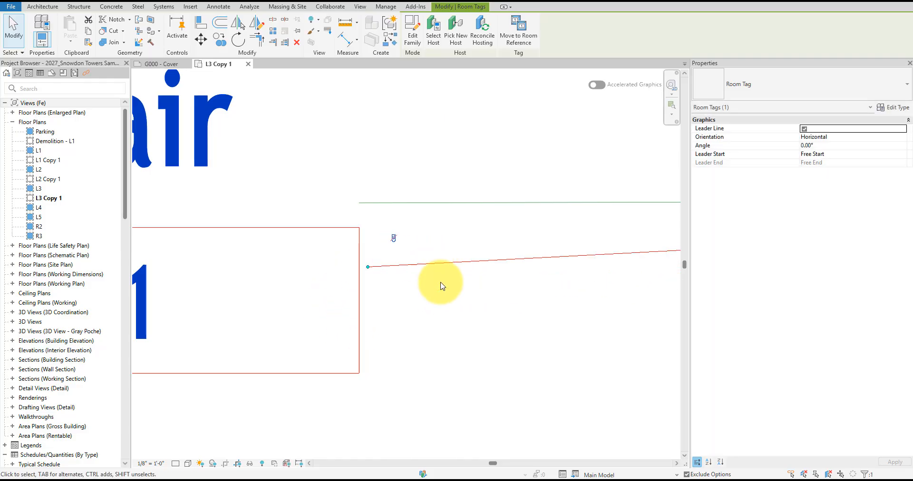
pyautogui.scroll(-4, 442, 285)
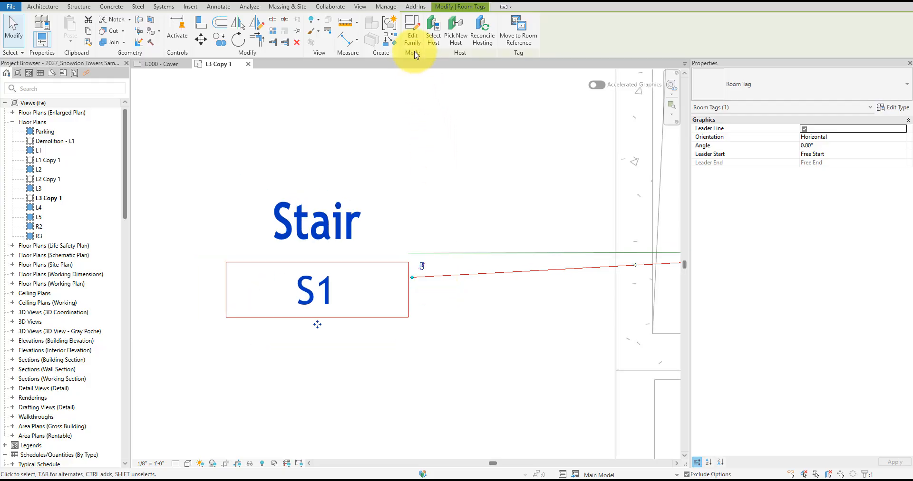
# Open the room tag family and enable Leader Snap Reference for all four lines of the number box.
pyautogui.click(412, 38)
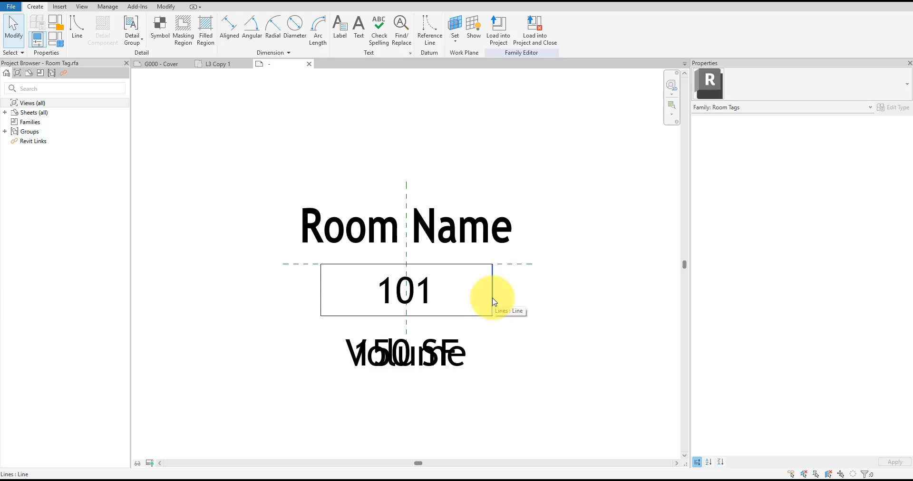
pyautogui.click(493, 299)
pyautogui.keyDown('ctrl'); pyautogui.click(471, 316); pyautogui.keyUp('ctrl')
pyautogui.keyDown('ctrl'); pyautogui.click(320, 284); pyautogui.keyUp('ctrl')
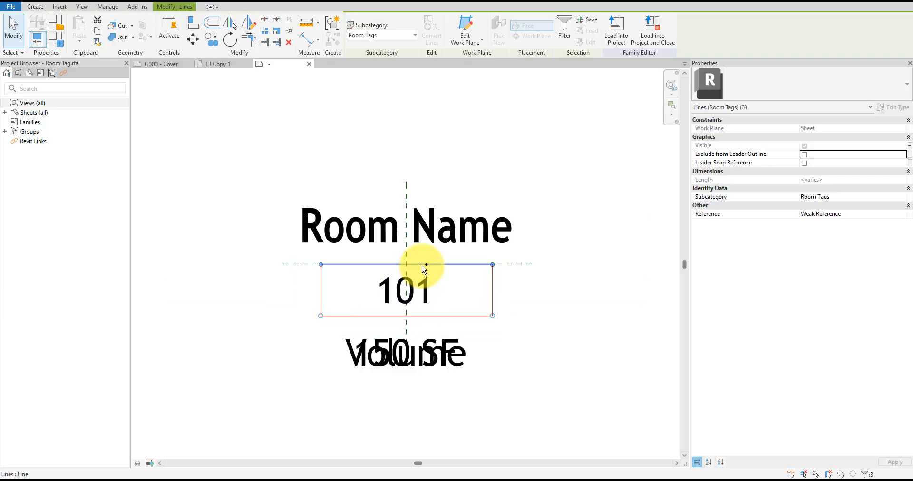
pyautogui.keyDown('ctrl'); pyautogui.click(424, 269); pyautogui.keyUp('ctrl')
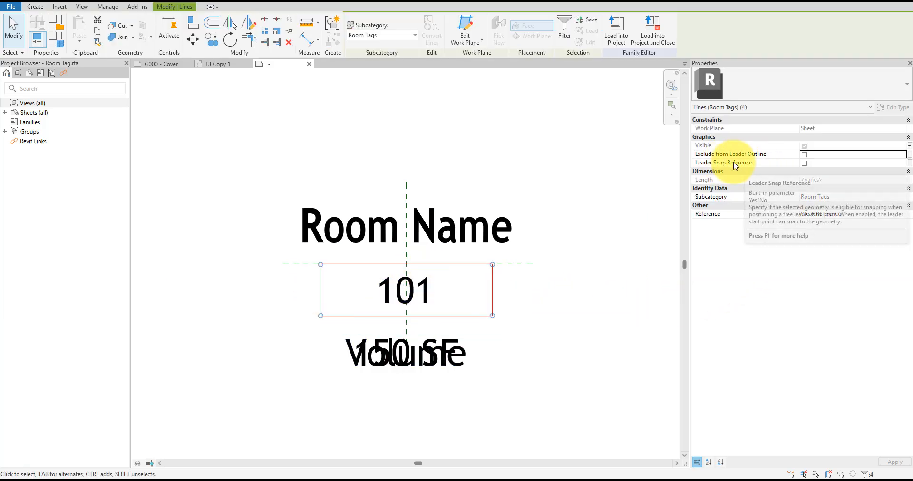
pyautogui.click(804, 163)
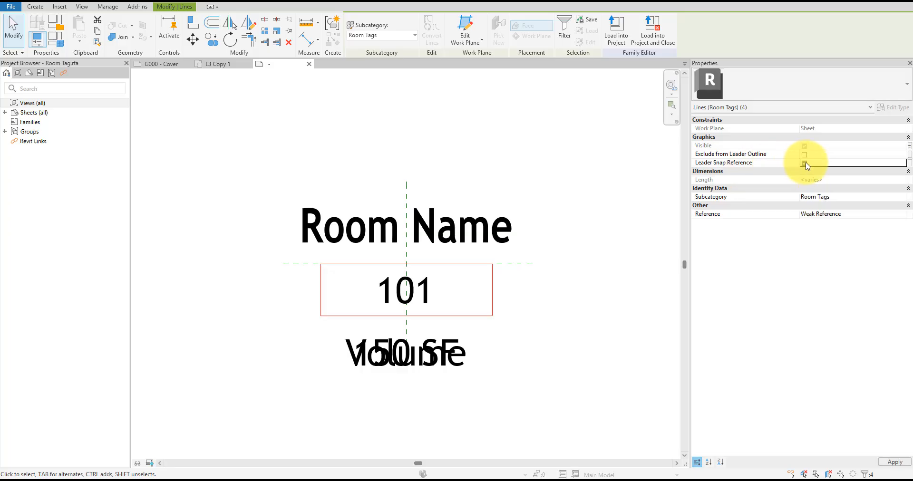
# Load the edited room tag family into the project and overwrite the existing version.
pyautogui.click(686, 193)
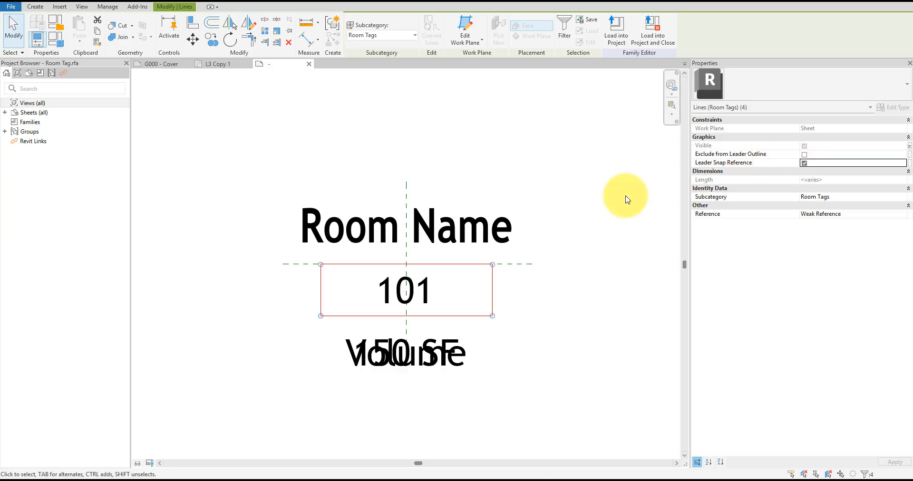
pyautogui.click(620, 44)
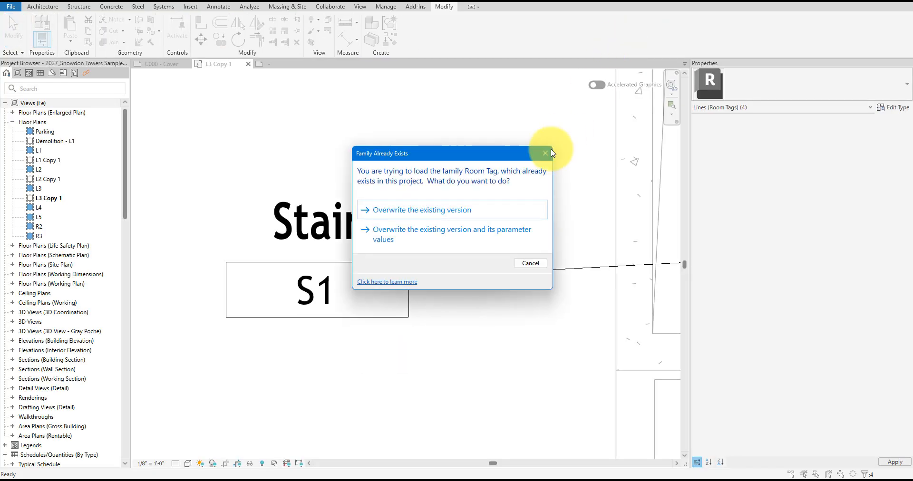
pyautogui.click(425, 210)
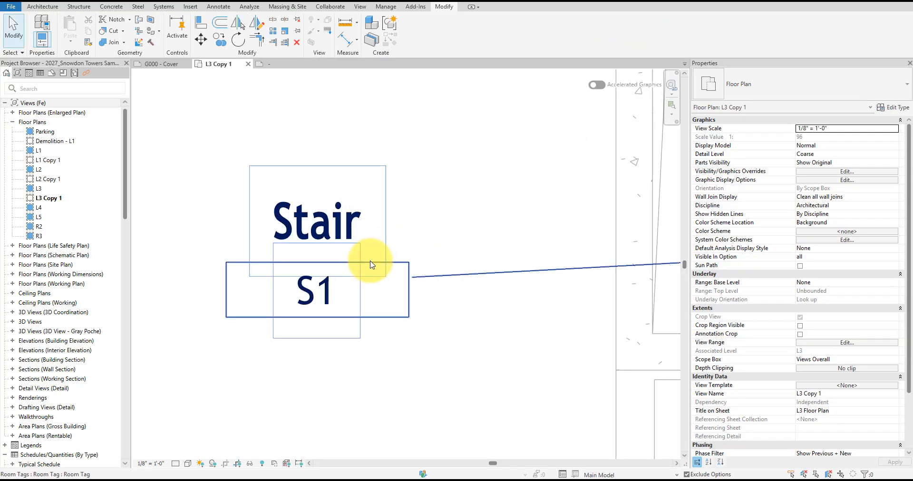
# Snap the Stair S1 tag's leader start to the midpoint of the number box's right edge.
pyautogui.click(383, 305)
pyautogui.scroll(3, 388, 304)
pyautogui.moveTo(489, 300); pyautogui.dragTo(491, 300, button='middle')
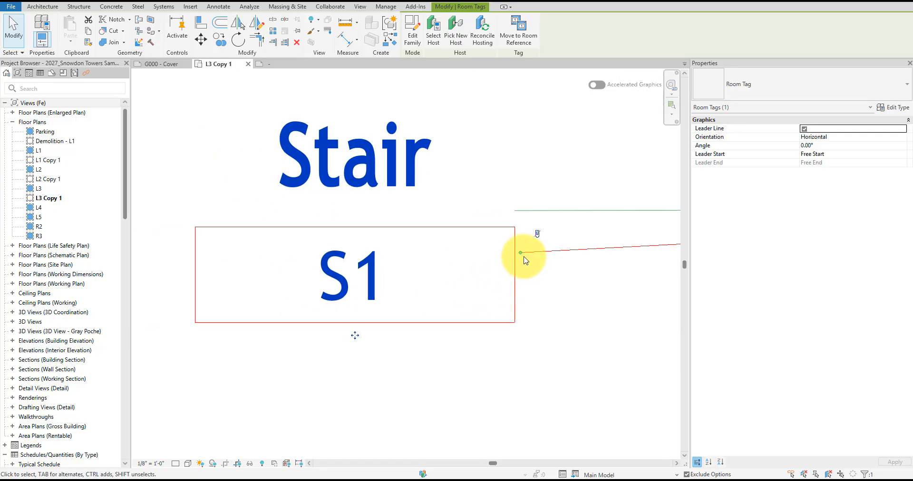
pyautogui.moveTo(522, 257); pyautogui.dragTo(514, 274)
pyautogui.scroll(-8, 448, 295)
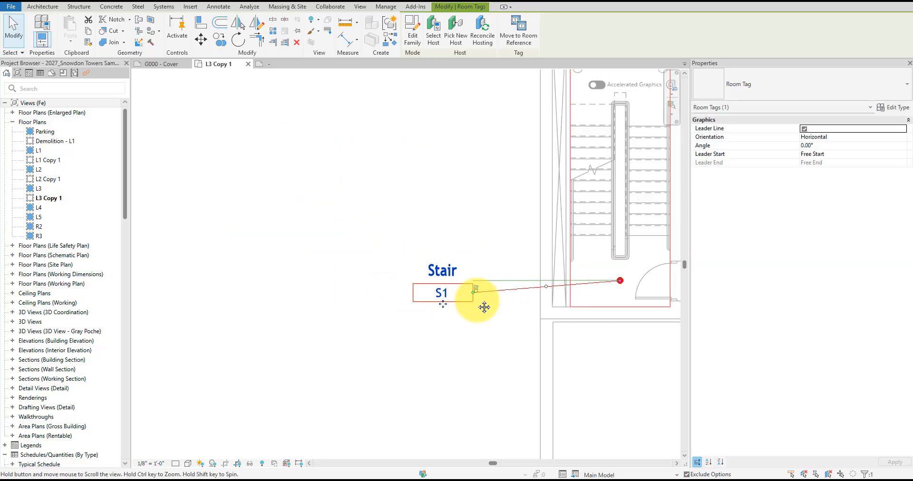
# Move the Stair S1 tag slightly upward and align its leader end so the leader runs horizontally into the stair.
pyautogui.moveTo(484, 306); pyautogui.dragTo(373, 321, button='middle')
pyautogui.scroll(2, 373, 321)
pyautogui.moveTo(309, 315); pyautogui.dragTo(308, 274)
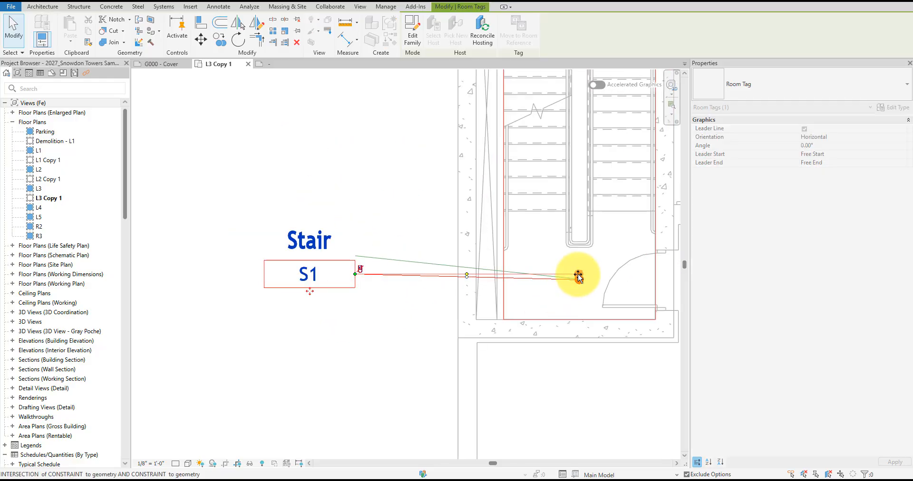
pyautogui.click(373, 318)
pyautogui.scroll(-6, 279, 326)
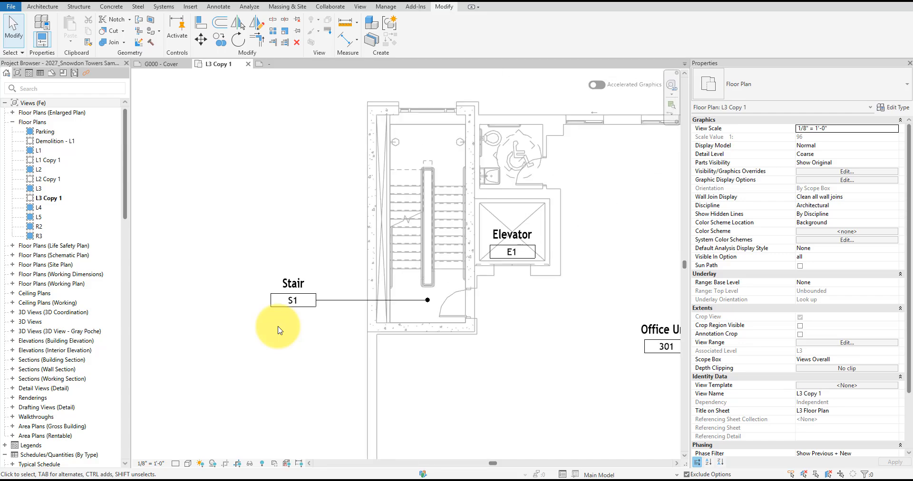
# Snap the Stair S2 tag's leader start to the lower-right corner of its number box.
pyautogui.scroll(5, 601, 198)
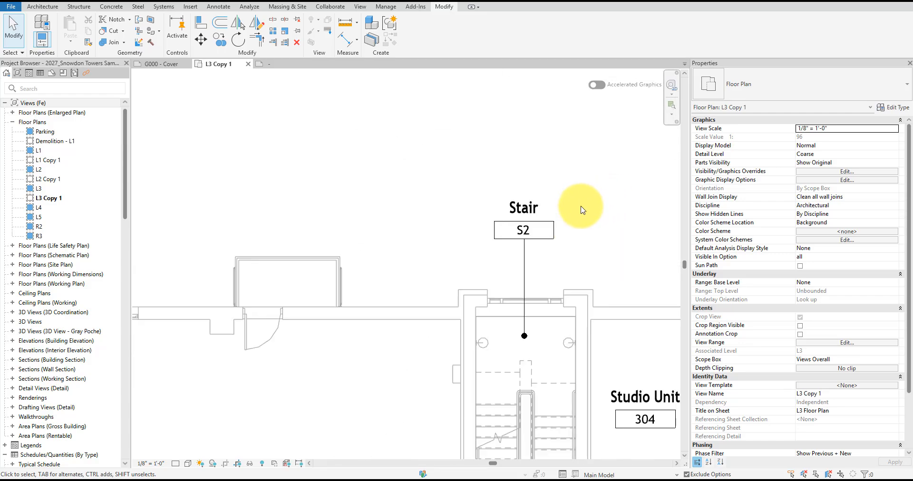
pyautogui.click(524, 233)
pyautogui.scroll(2, 530, 236)
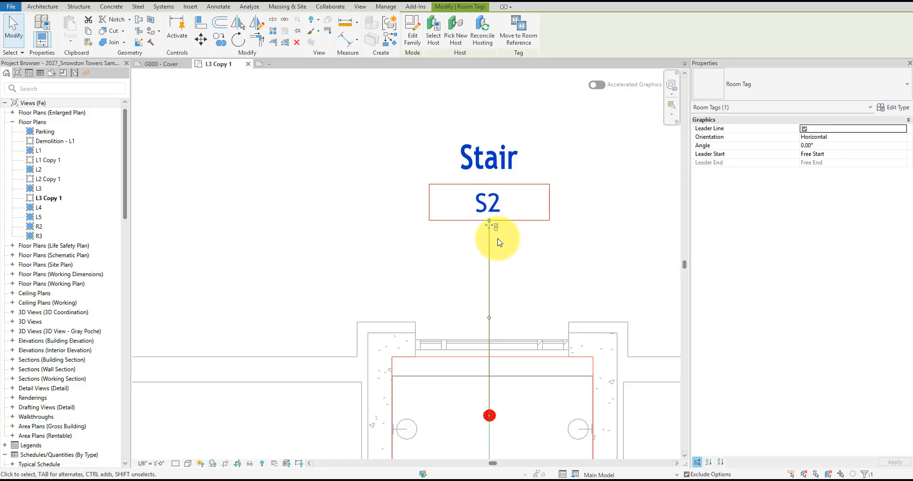
pyautogui.moveTo(495, 226); pyautogui.dragTo(594, 285)
pyautogui.scroll(3, 498, 254)
pyautogui.moveTo(593, 285); pyautogui.dragTo(504, 281, button='middle')
pyautogui.moveTo(504, 282); pyautogui.dragTo(589, 245)
pyautogui.scroll(-3, 546, 212)
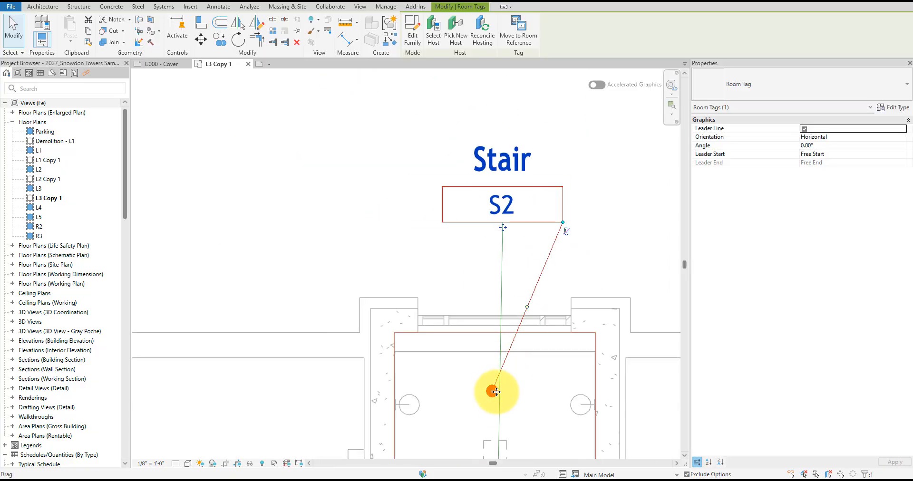
# Align the Stair S2 leader end vertically below the box corner and shift the tag left and slightly down.
pyautogui.moveTo(491, 389); pyautogui.dragTo(568, 384)
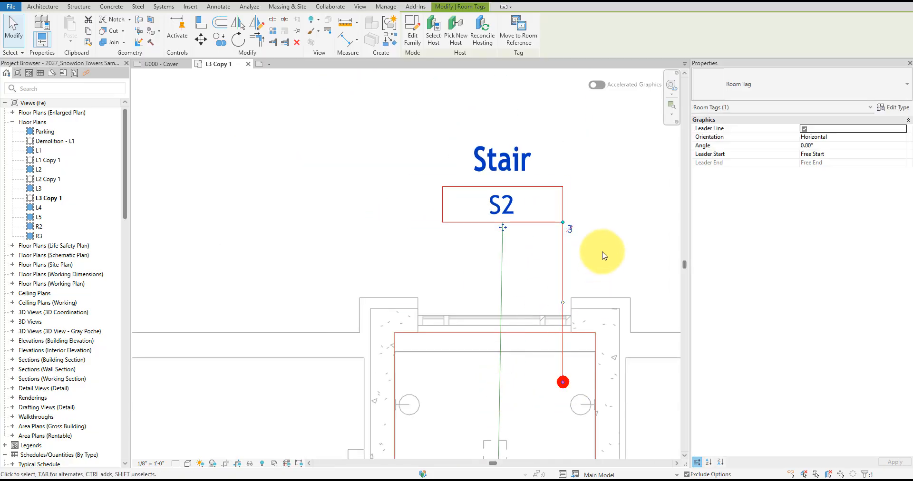
pyautogui.press('Escape')
pyautogui.click(519, 183)
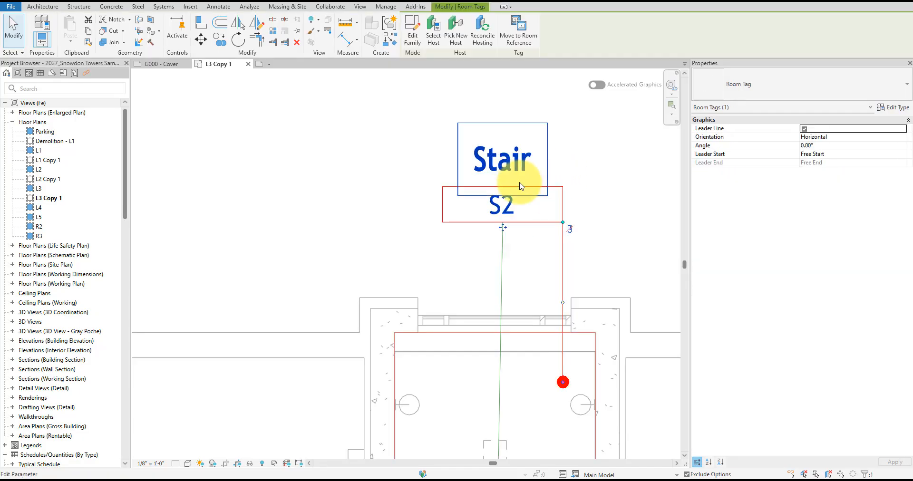
pyautogui.moveTo(505, 231); pyautogui.dragTo(453, 241)
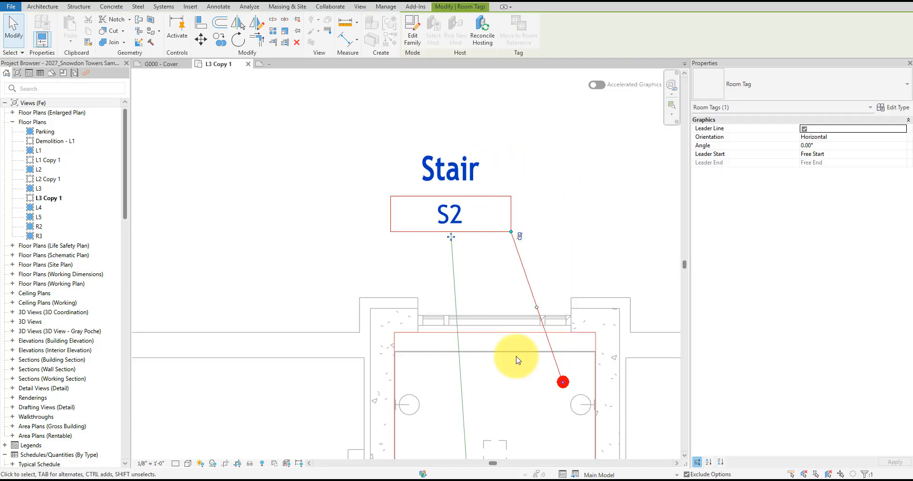
# In the DuplicatedTagsTest project, enable Furniture, Planting, Rooms and Windows alongside Doors in the Tagitize tag settings.
pyautogui.click(19, 25)
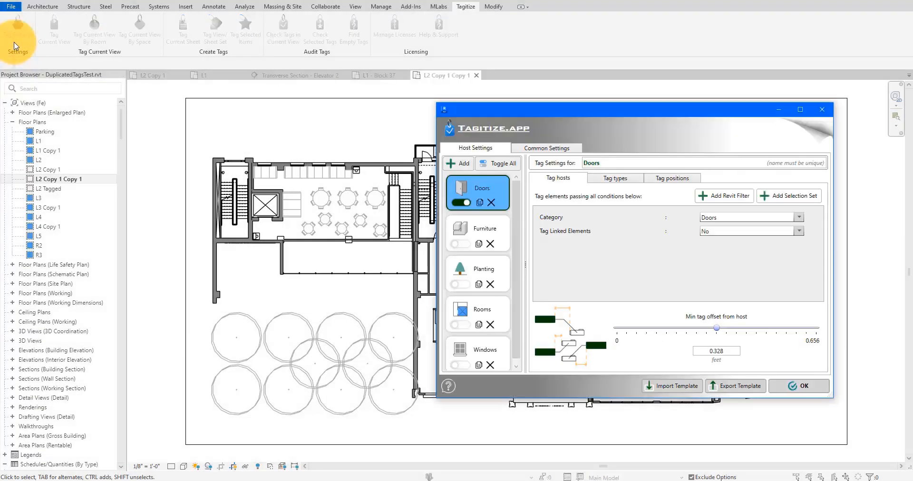
pyautogui.click(463, 274)
pyautogui.click(460, 284)
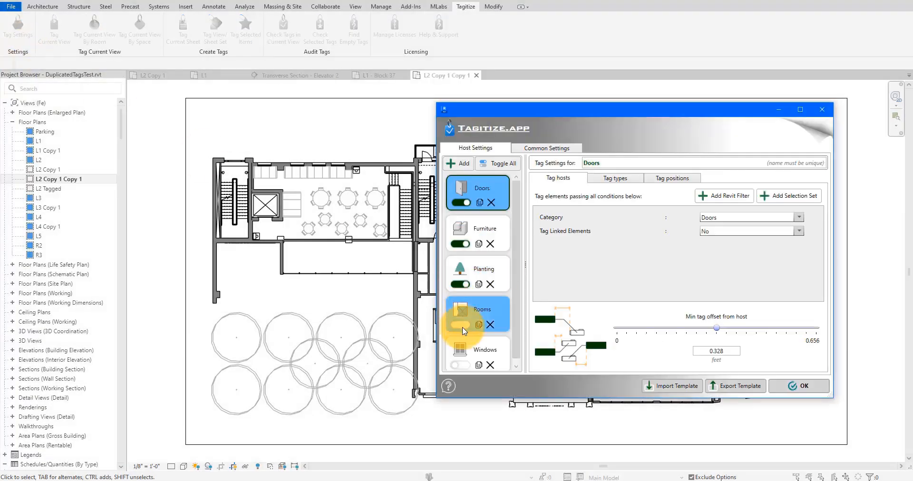
pyautogui.click(460, 325)
pyautogui.click(460, 360)
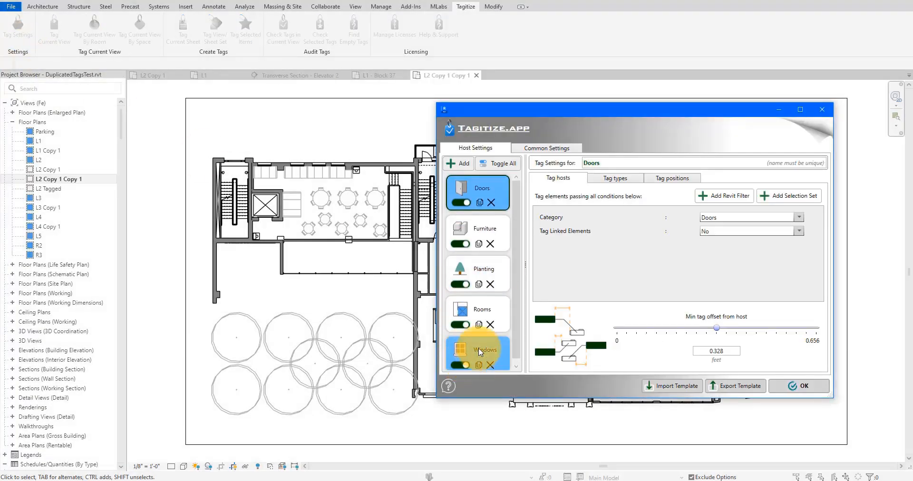
pyautogui.click(799, 386)
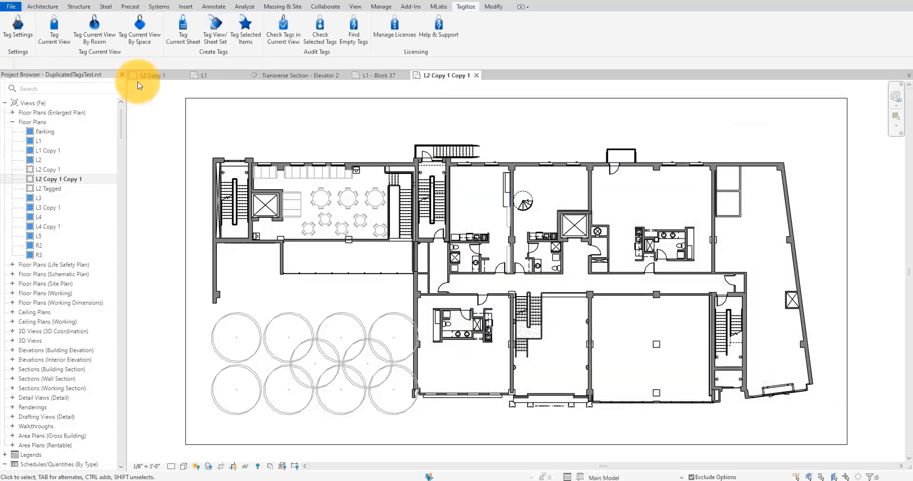
# Generate tags for the current L2 Copy 1 Copy 1 view with Tagitize.
pyautogui.click(64, 41)
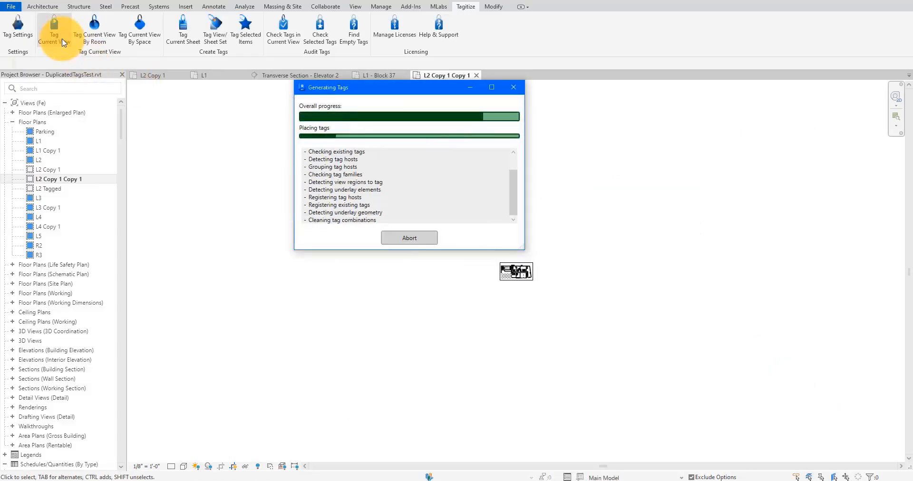
pyautogui.moveTo(219, 214); pyautogui.dragTo(188, 251)
pyautogui.scroll(6, 285, 153)
pyautogui.scroll(-1, 594, 199)
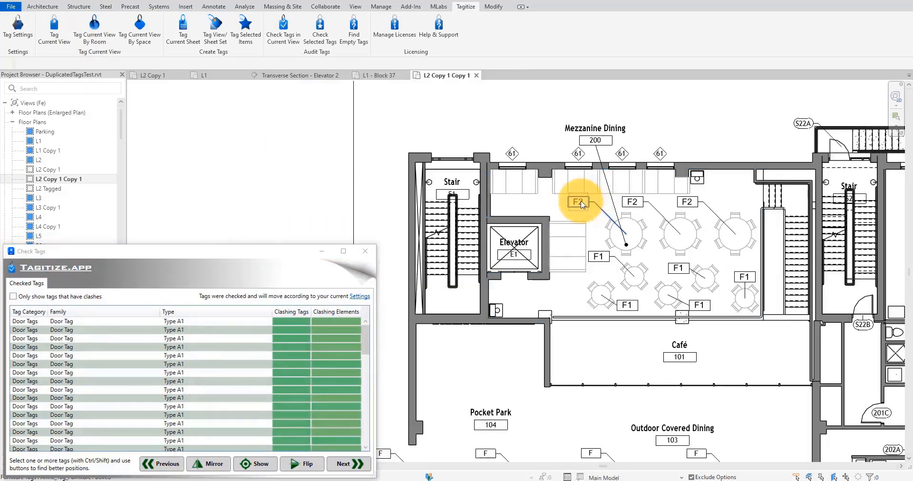
# Examine the placement of the generated furniture, room, window, door and planting tags across the plan.
pyautogui.click(579, 202)
pyautogui.click(596, 141)
pyautogui.click(660, 154)
pyautogui.scroll(-3, 485, 239)
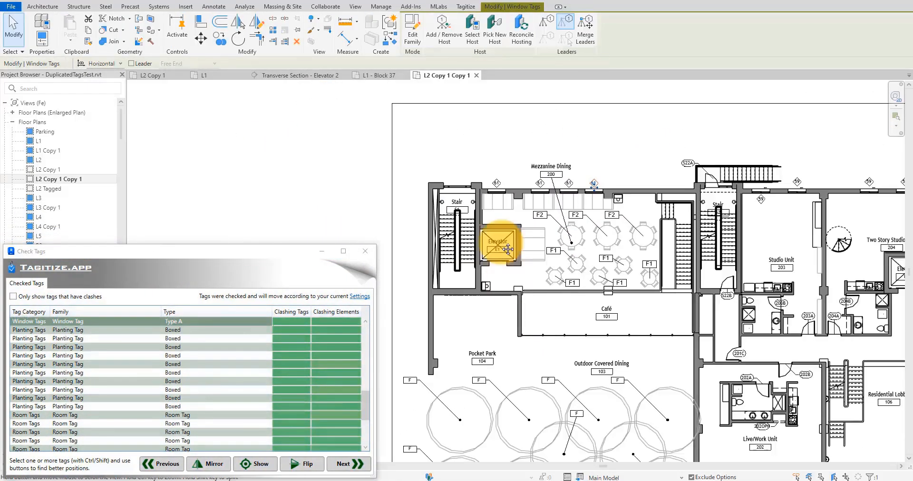
pyautogui.moveTo(500, 241); pyautogui.dragTo(448, 85, button='middle')
pyautogui.scroll(4, 525, 338)
pyautogui.scroll(-4, 525, 338)
pyautogui.moveTo(732, 222); pyautogui.dragTo(493, 311, button='middle')
pyautogui.scroll(2, 673, 107)
pyautogui.scroll(1, 634, 218)
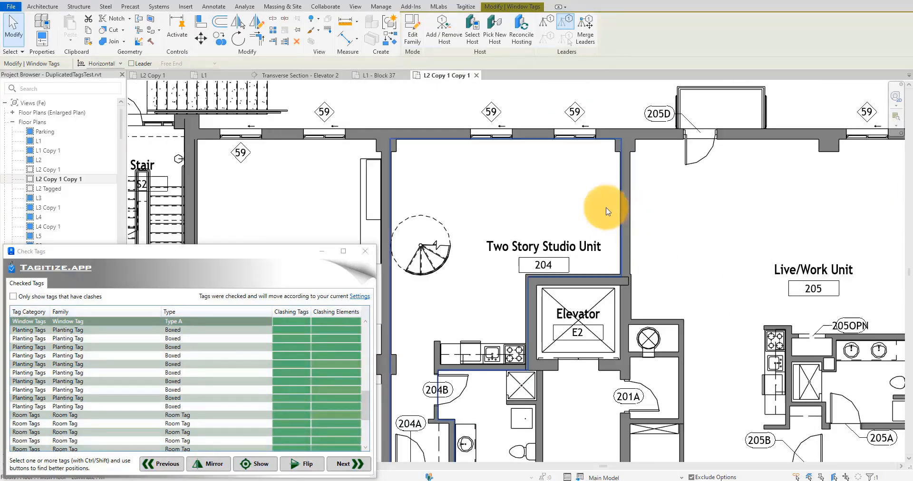
pyautogui.scroll(-3, 604, 206)
pyautogui.moveTo(558, 233); pyautogui.dragTo(706, 188, button='middle')
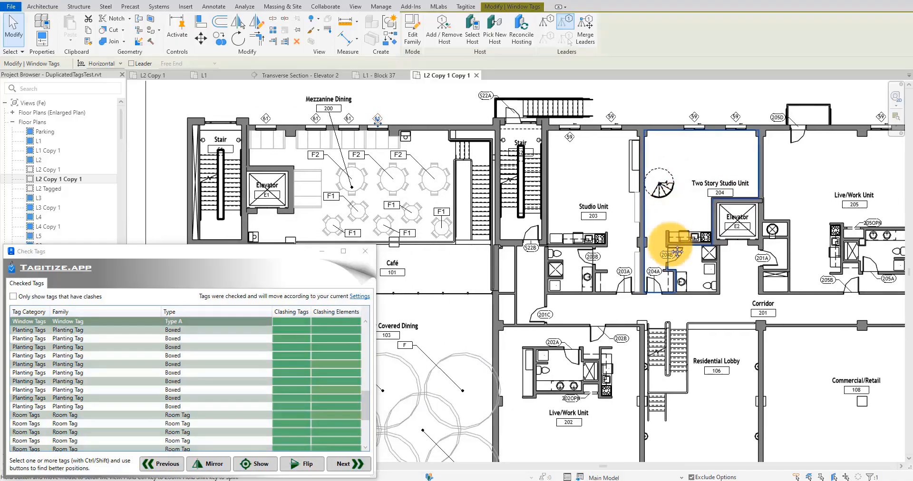
pyautogui.scroll(3, 540, 172)
pyautogui.moveTo(541, 122); pyautogui.dragTo(527, 219, button='middle')
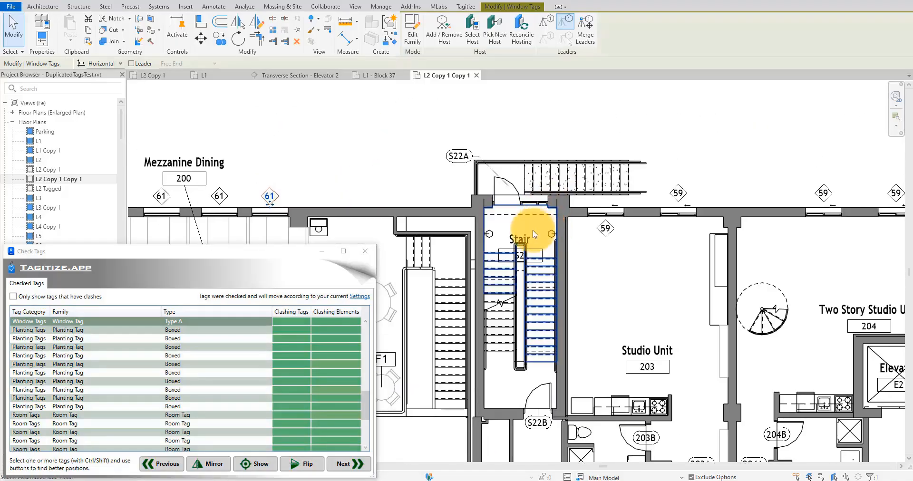
# Cycle the Stair S2 room tag through Tagitize's alternative positions to the one inside Studio Unit 203.
pyautogui.click(530, 238)
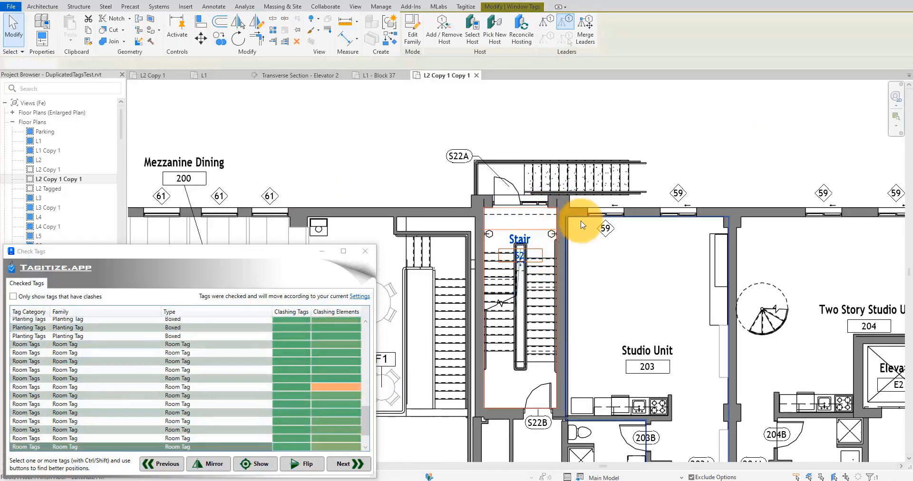
pyautogui.scroll(-1, 581, 218)
pyautogui.click(354, 465)
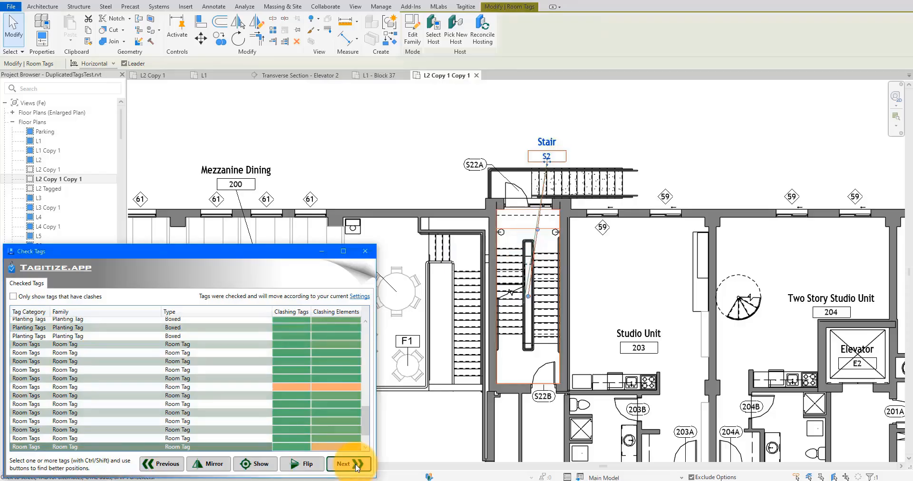
pyautogui.click(356, 464)
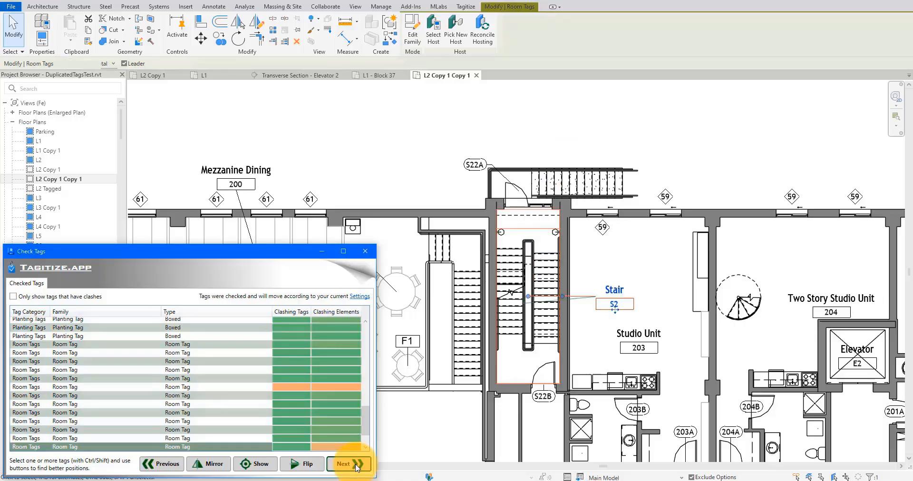
pyautogui.click(663, 178)
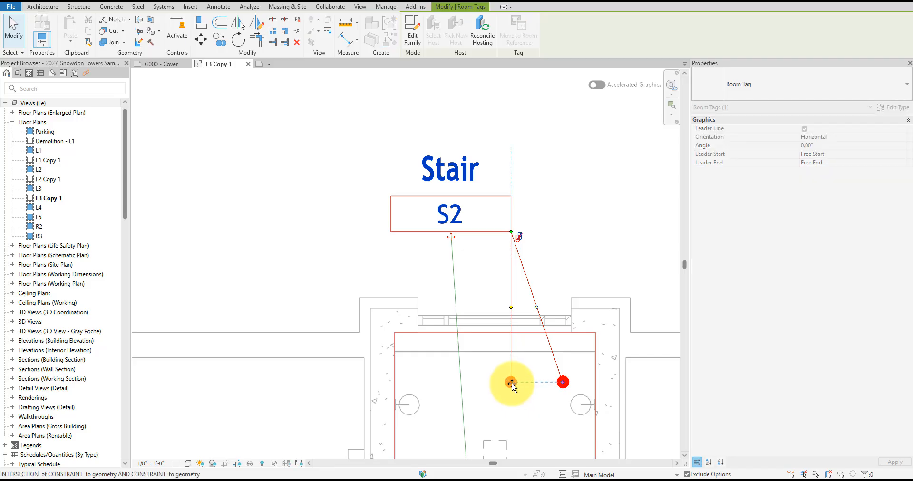
# Back in the L3 Copy 1 plan, align the Stair S2 leader end directly below the number box's lower-right corner.
pyautogui.click(555, 277)
pyautogui.scroll(-8, 554, 277)
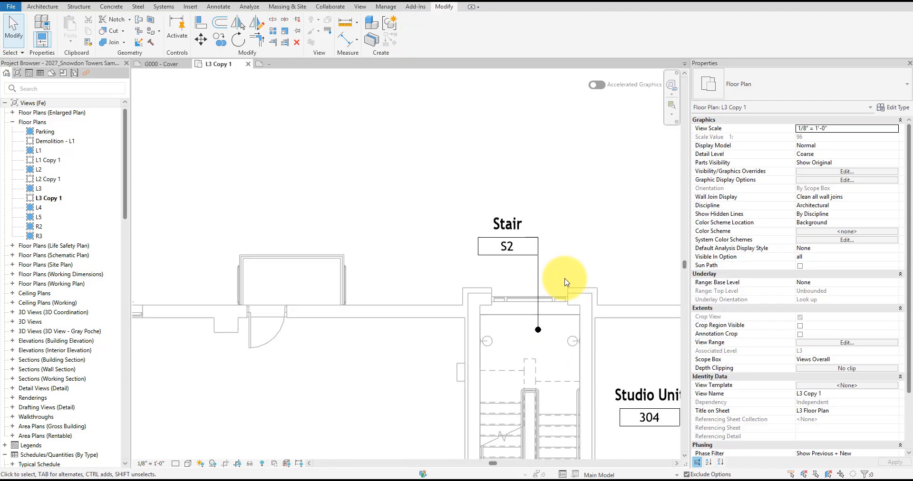
pyautogui.scroll(3, 541, 344)
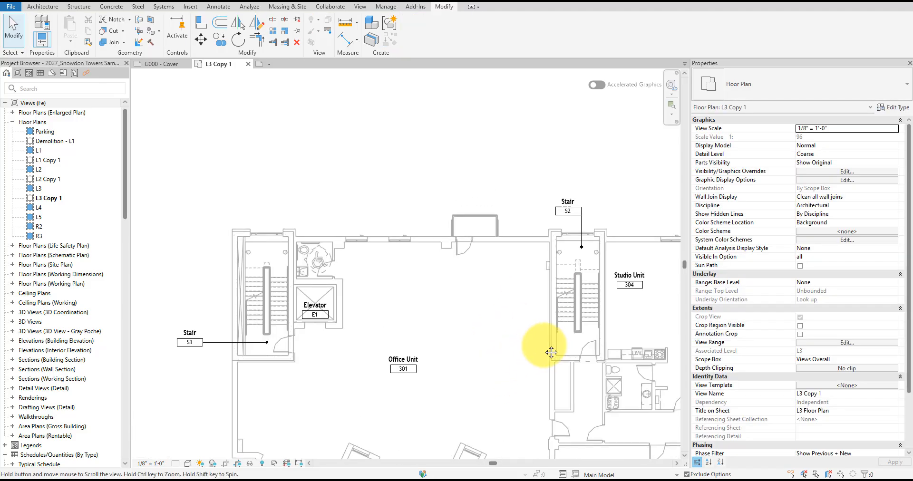